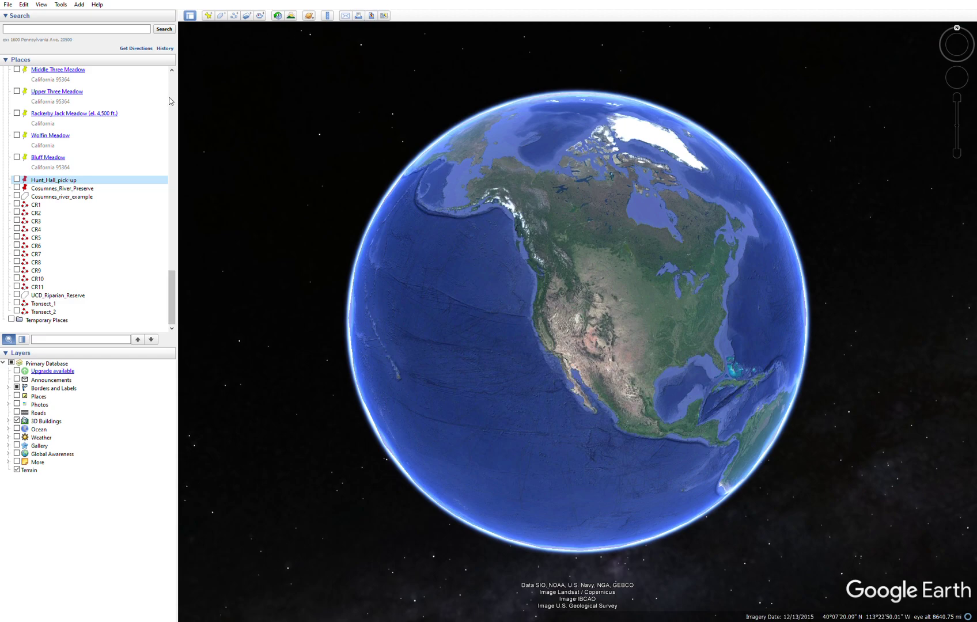
# Fly to Hunt_Hall_pick-up and show its pin, then switch on Cosumnes_River_Preserve
pyautogui.doubleClick(45, 182)
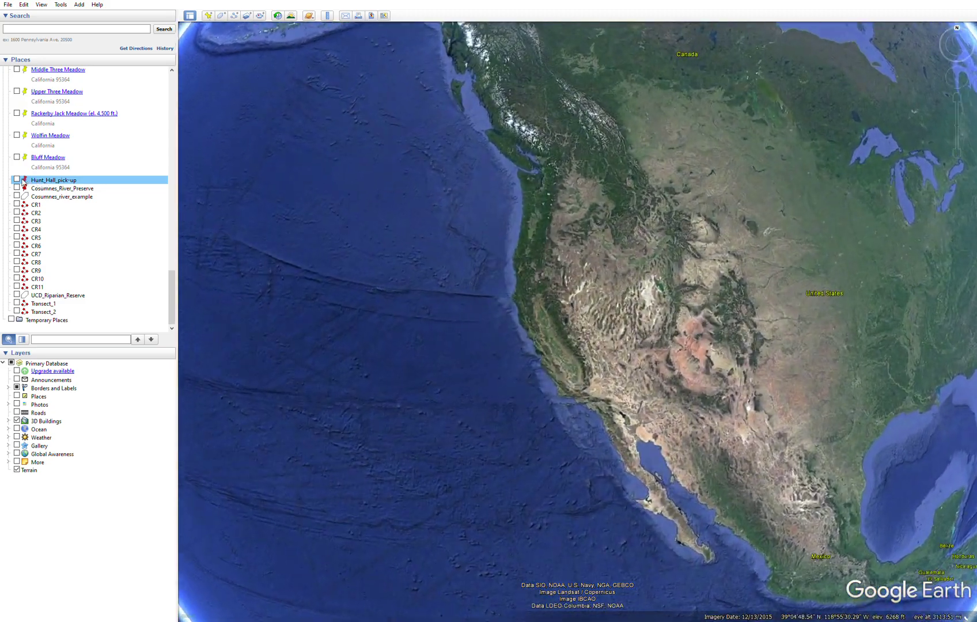
pyautogui.click(16, 179)
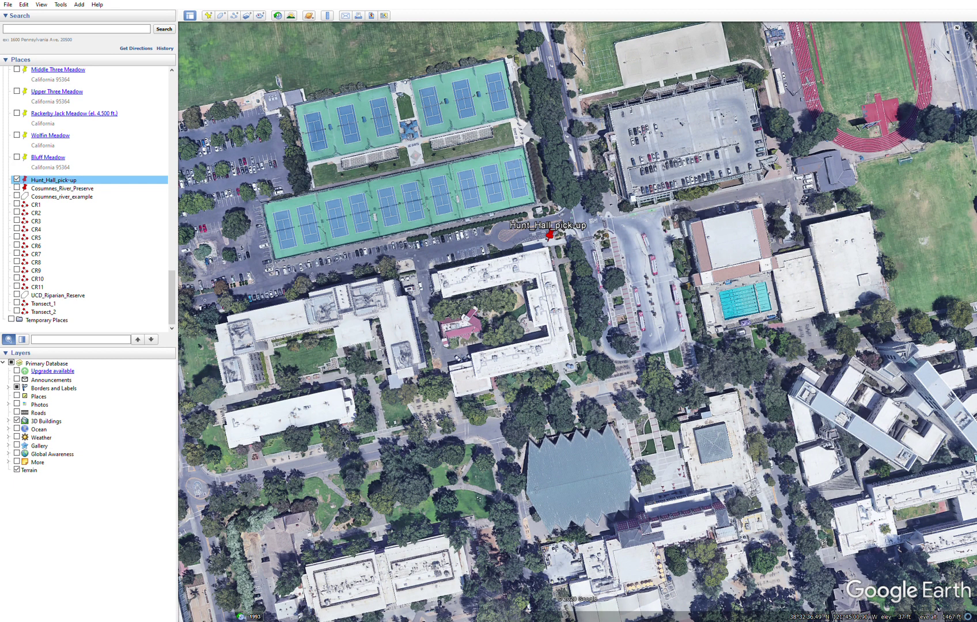
pyautogui.click(17, 187)
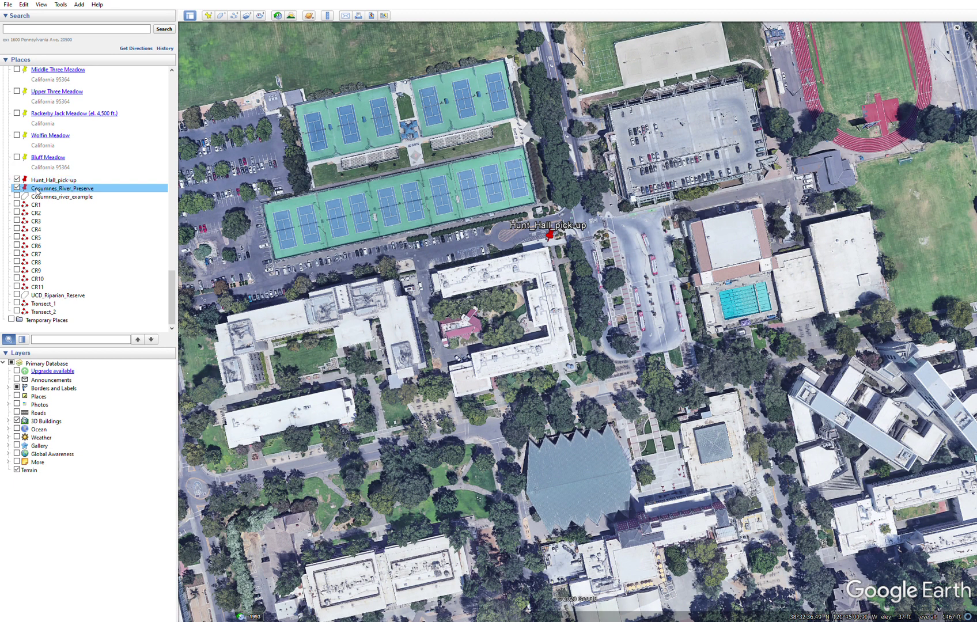
# Fly to Cosumnes_River_Preserve, zoom in, and pan west onto the river wetlands and forest
pyautogui.doubleClick(37, 191)
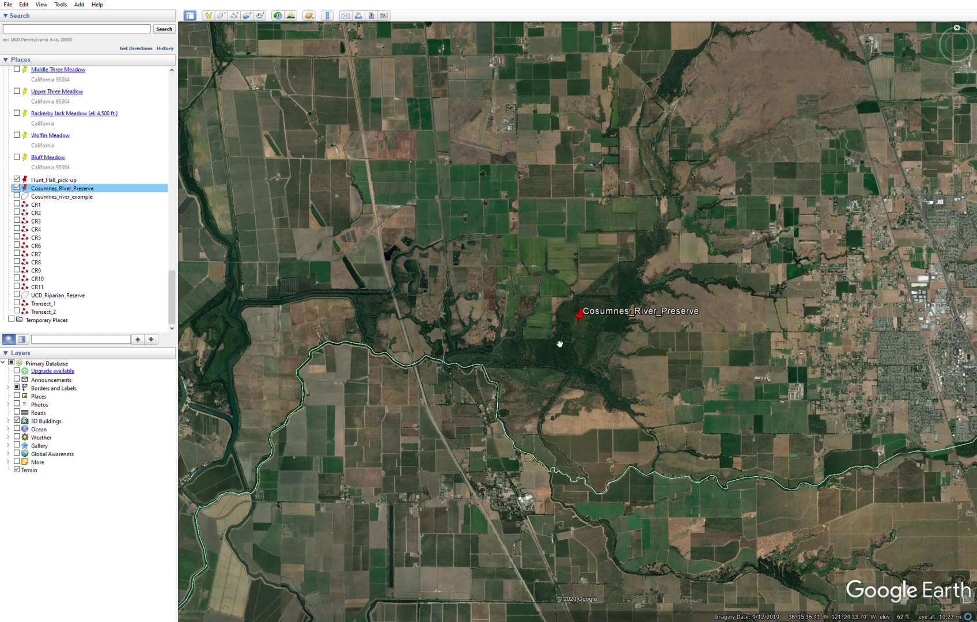
pyautogui.scroll(3, 560, 344)
pyautogui.scroll(2, 558, 343)
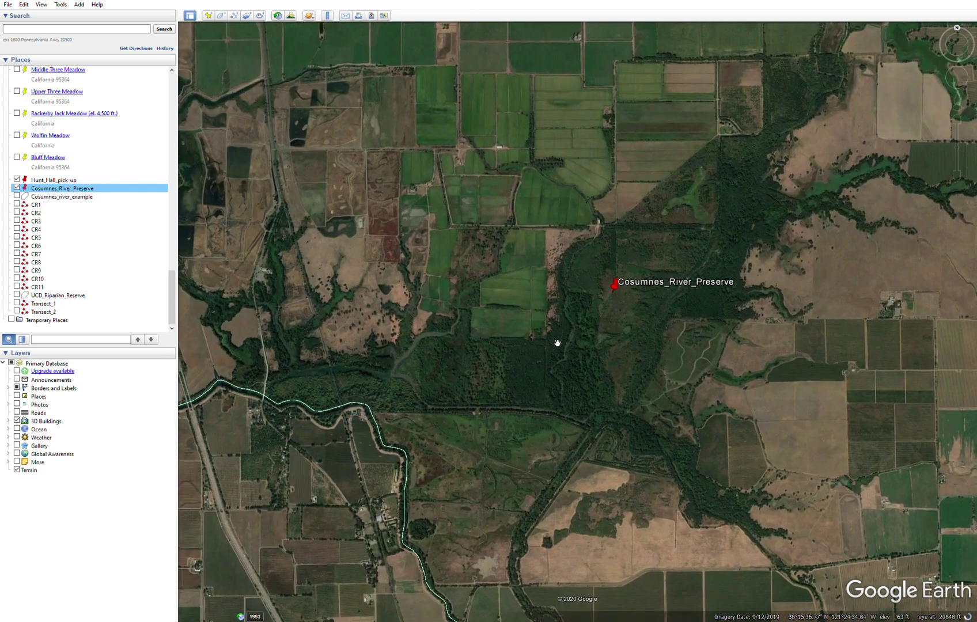
pyautogui.scroll(1, 557, 343)
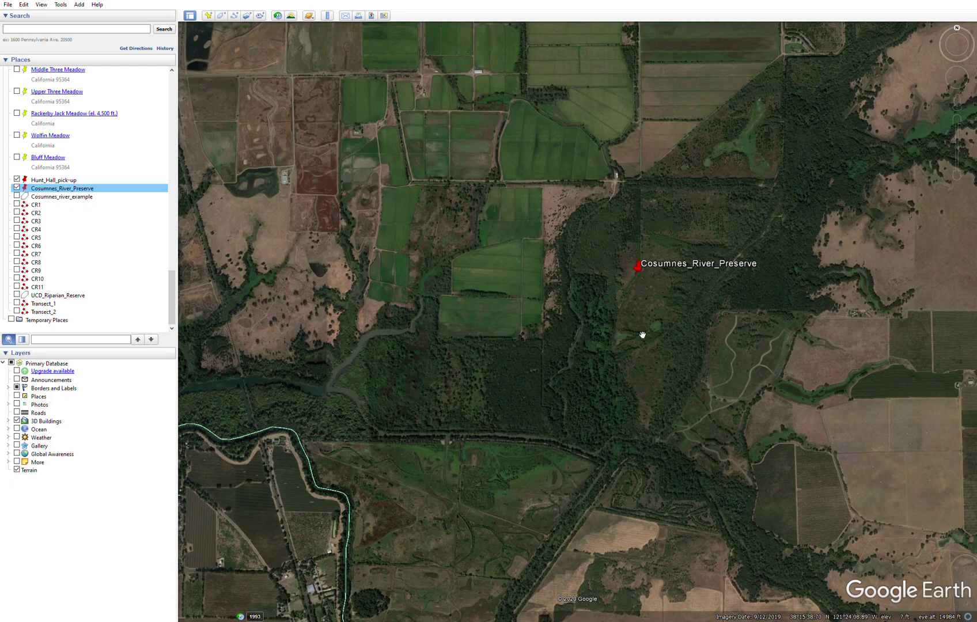
pyautogui.moveTo(536, 352); pyautogui.dragTo(595, 342)
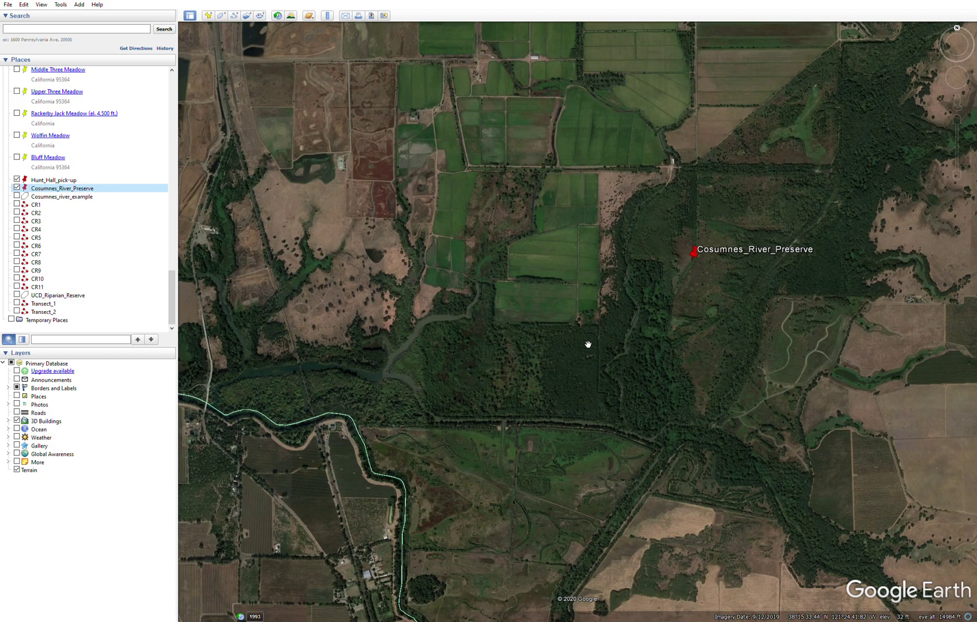
pyautogui.moveTo(541, 352); pyautogui.dragTo(651, 321)
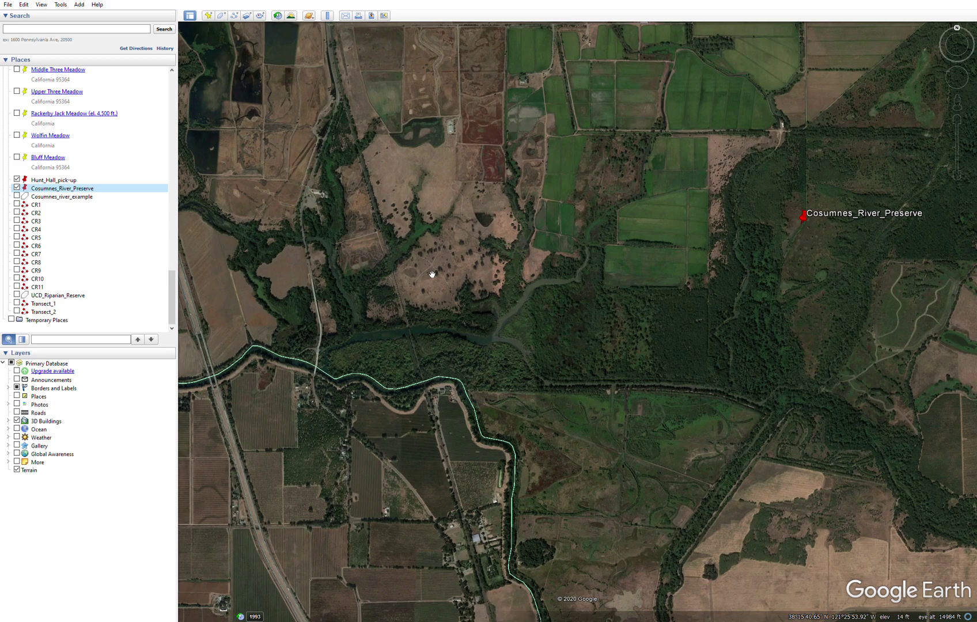
# Show and center the red Cosumnes_river_example outline up close, then switch on transect CR1
pyautogui.click(18, 196)
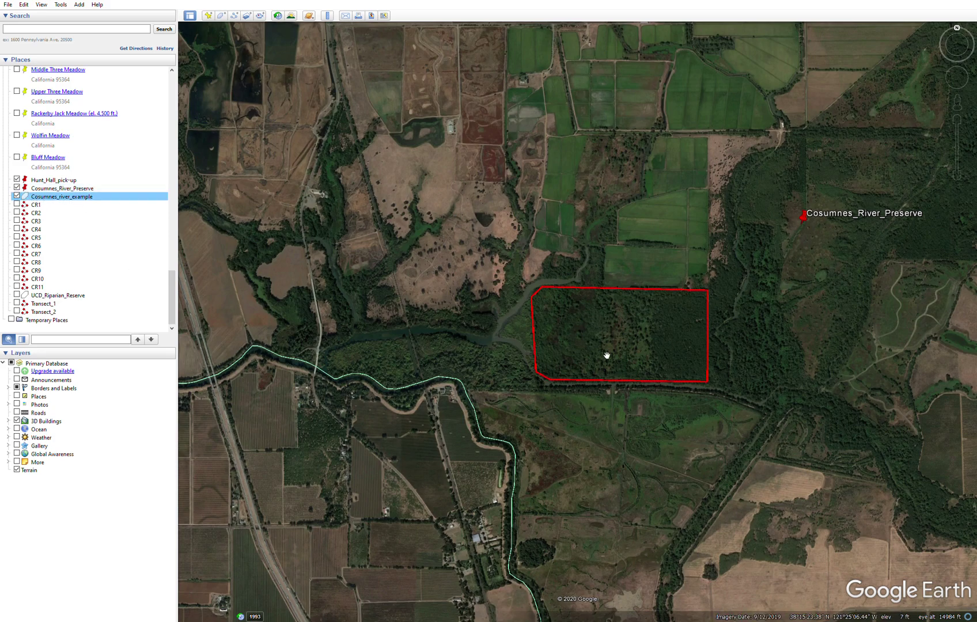
pyautogui.scroll(3, 606, 355)
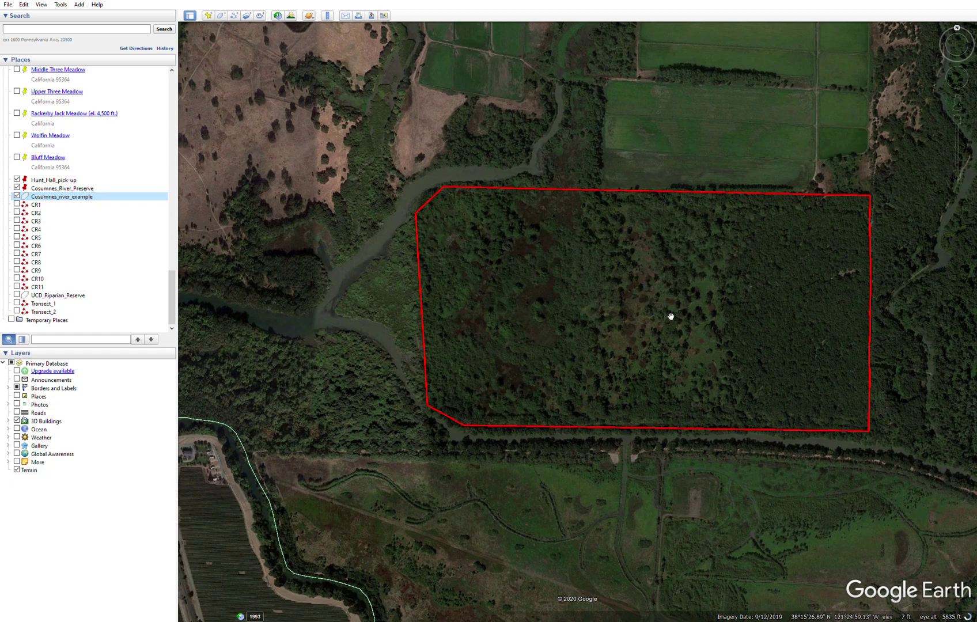
pyautogui.moveTo(671, 322); pyautogui.dragTo(617, 356)
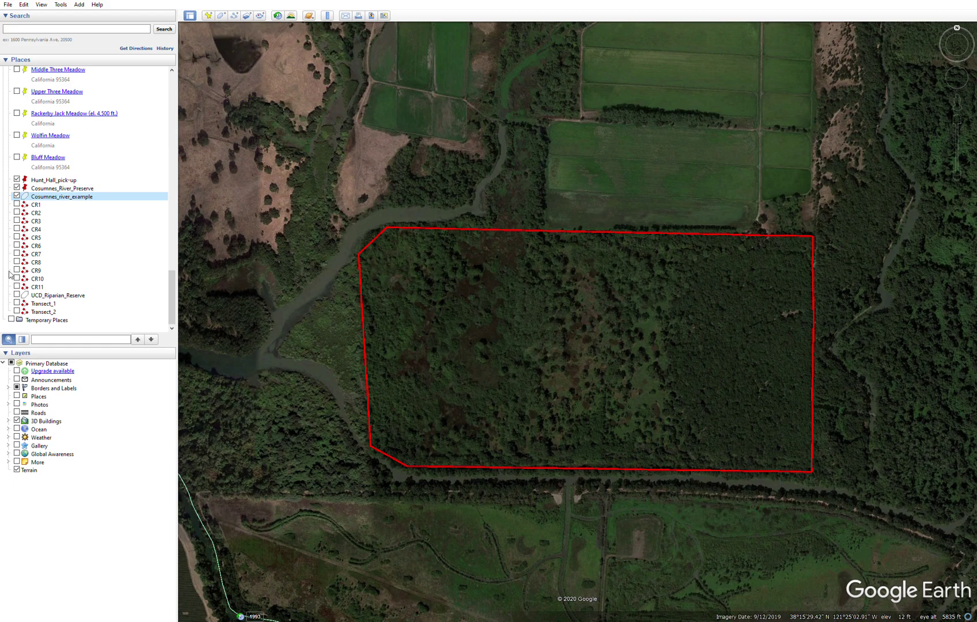
pyautogui.click(16, 205)
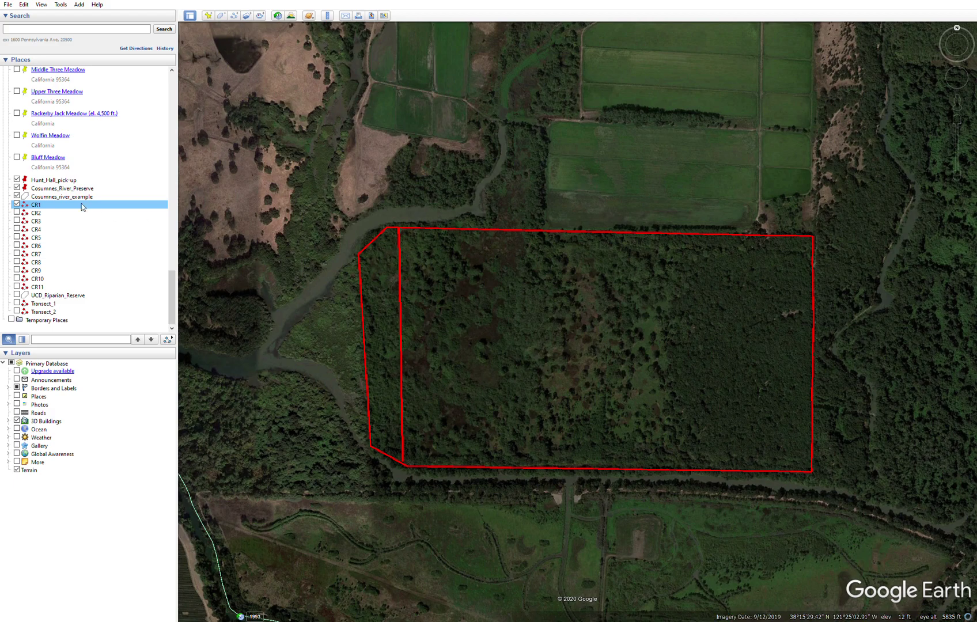
# Switch on transects CR2 through CR11, then select the UCD_Riparian_Reserve entry
pyautogui.click(17, 213)
pyautogui.click(17, 221)
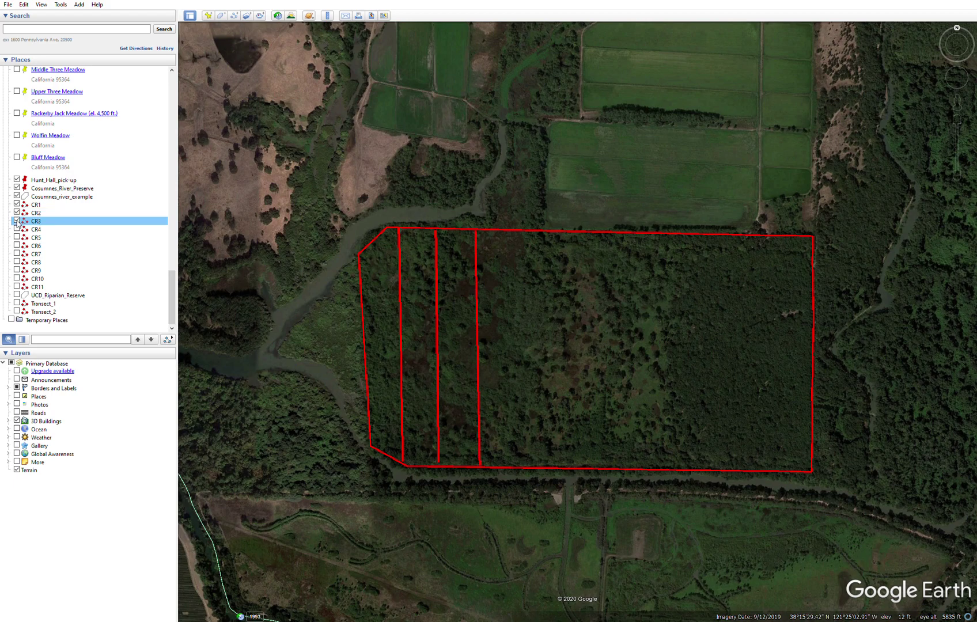
pyautogui.click(17, 229)
pyautogui.click(16, 237)
pyautogui.click(16, 246)
pyautogui.click(17, 254)
pyautogui.click(17, 262)
pyautogui.click(16, 270)
pyautogui.click(17, 279)
pyautogui.click(17, 287)
pyautogui.click(18, 296)
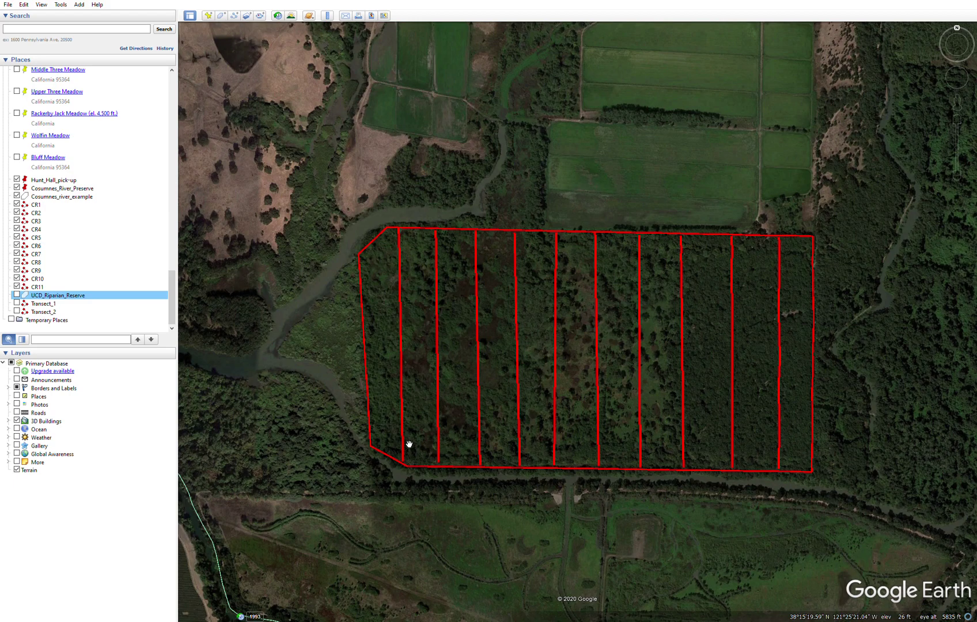
# Turn on the UCD_Riparian_Reserve outline, fly to it, and zoom toward the creek corridor
pyautogui.click(16, 295)
pyautogui.doubleClick(43, 297)
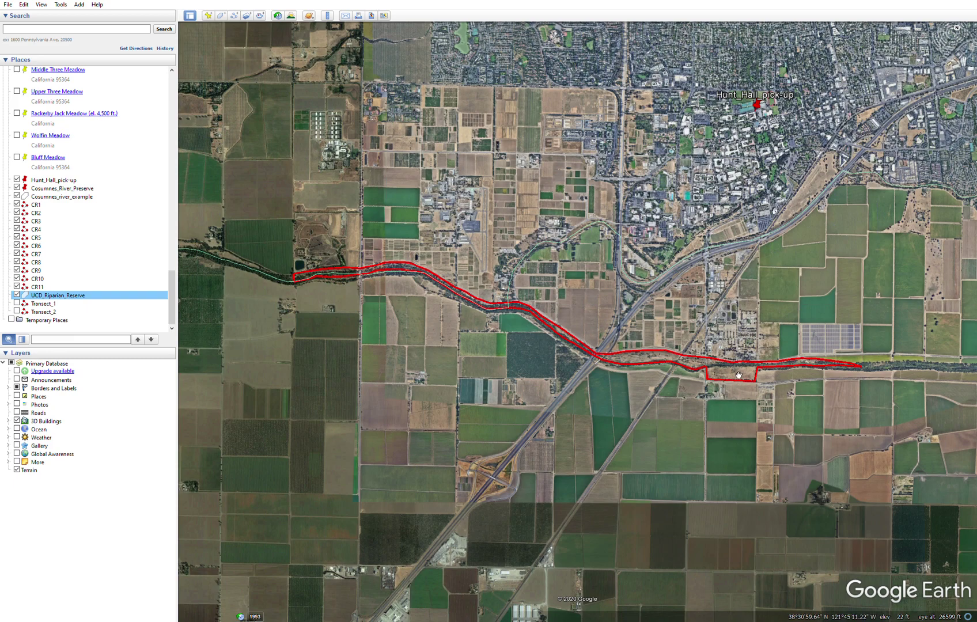
pyautogui.doubleClick(547, 328)
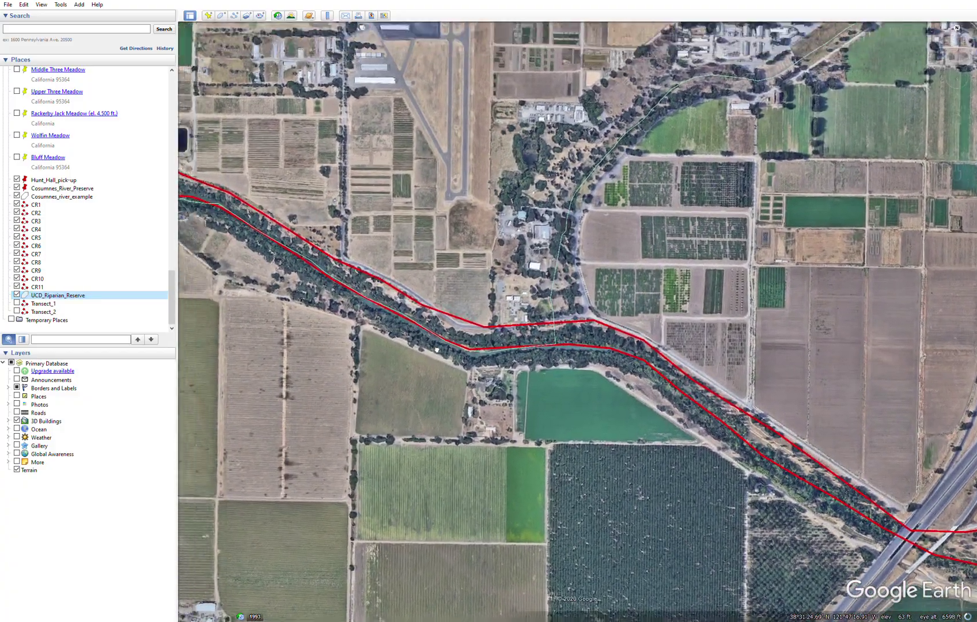
# Zoom in on the creek inside the reserve and switch on the Transect_1 line
pyautogui.scroll(5, 505, 394)
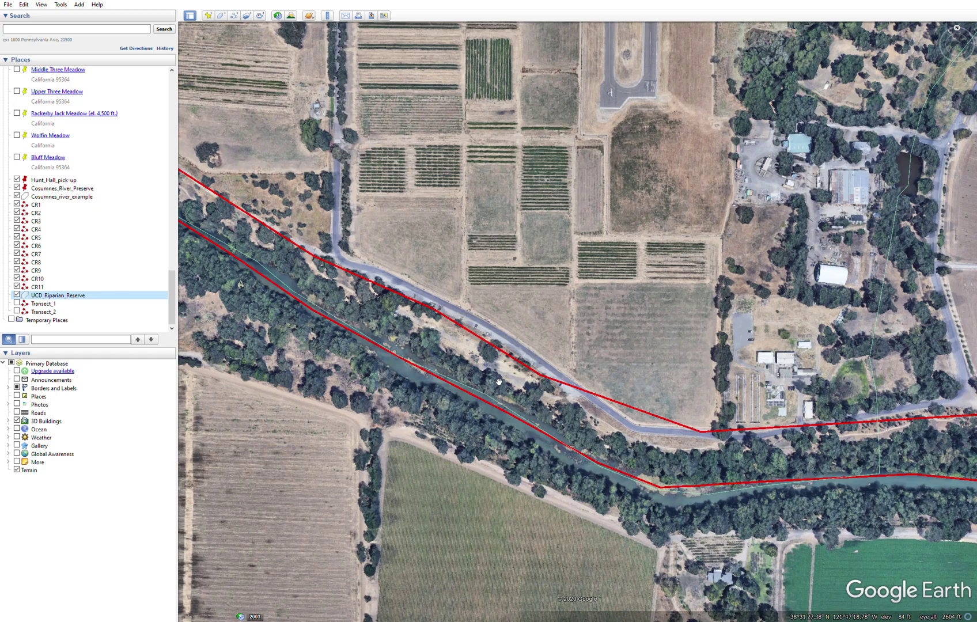
pyautogui.scroll(1, 499, 381)
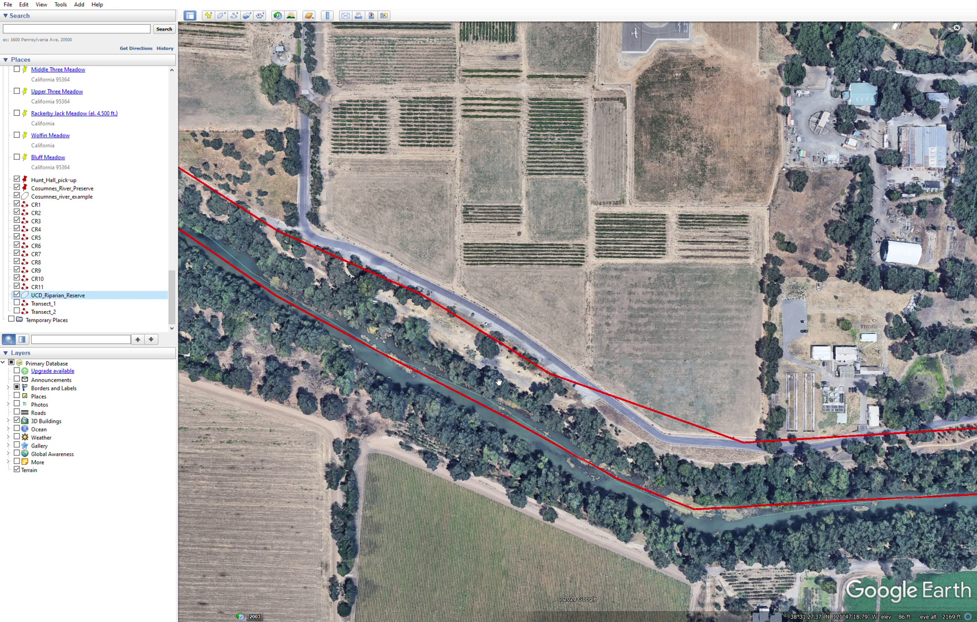
pyautogui.click(16, 304)
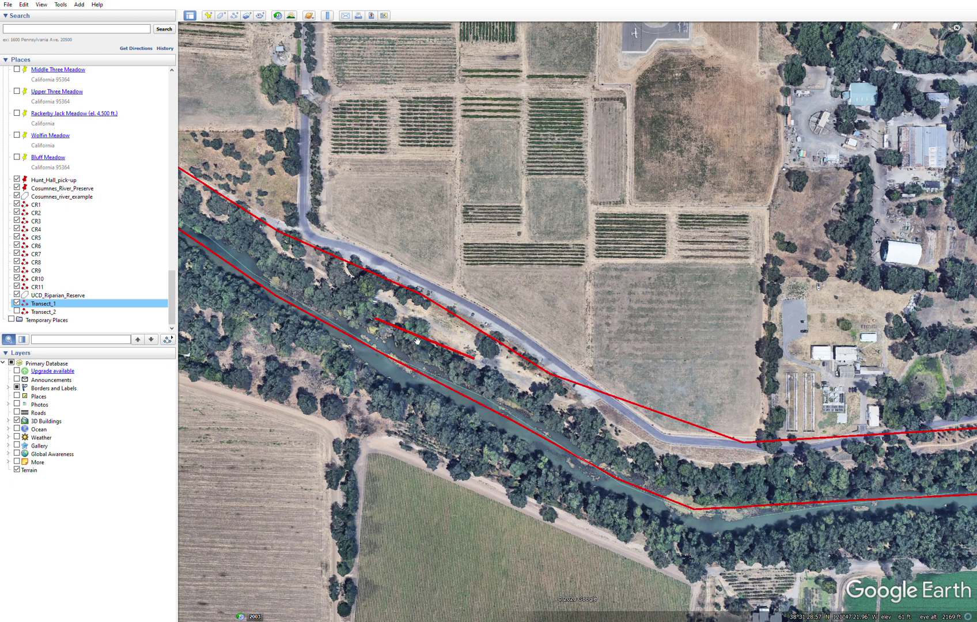
# Zoom in close and pan along Transect_1 from the creek-side trees to its eastern end
pyautogui.scroll(3, 419, 339)
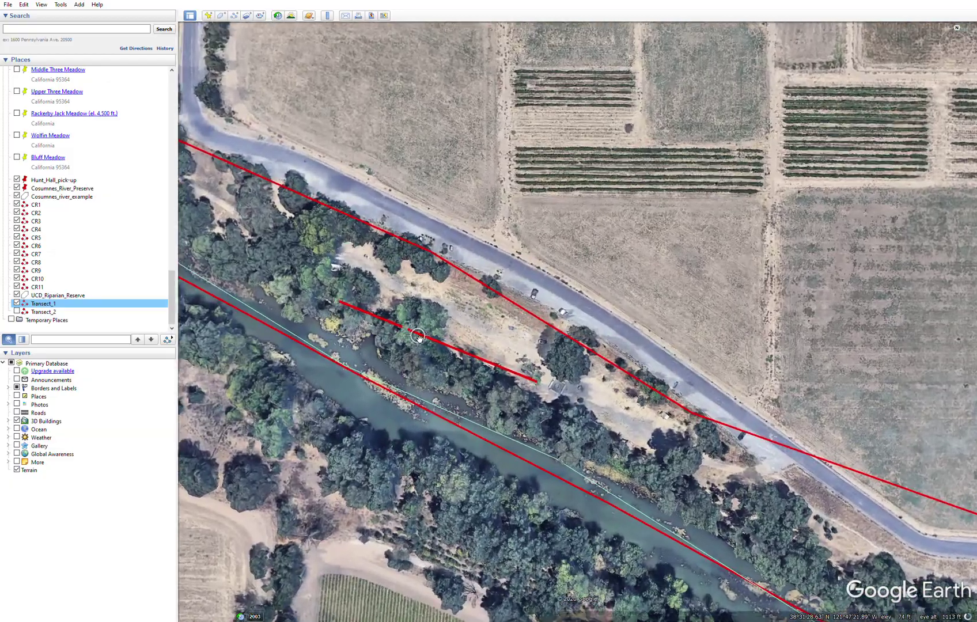
pyautogui.scroll(2, 419, 338)
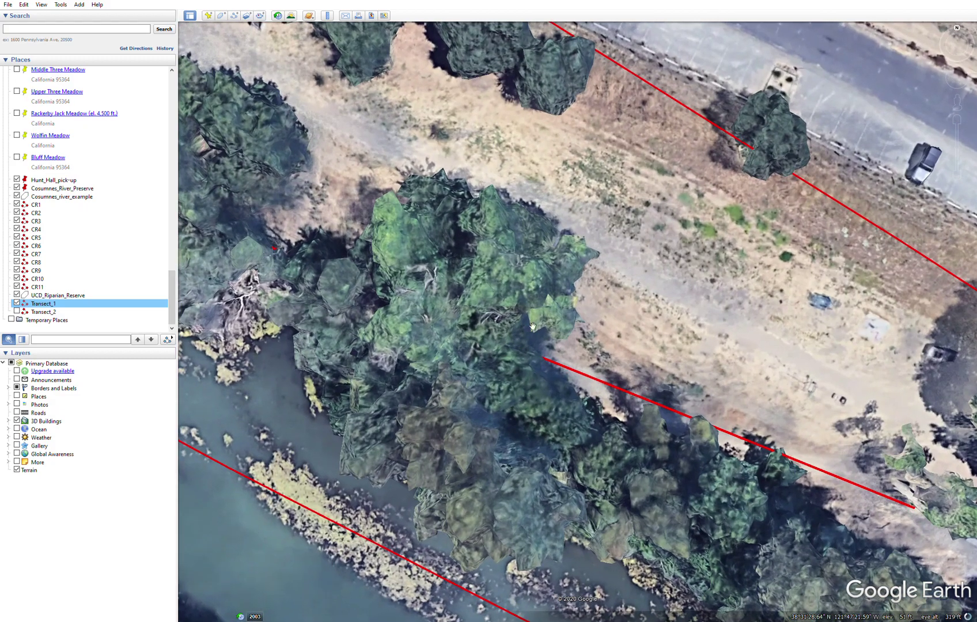
pyautogui.click(530, 311)
pyautogui.scroll(1, 526, 311)
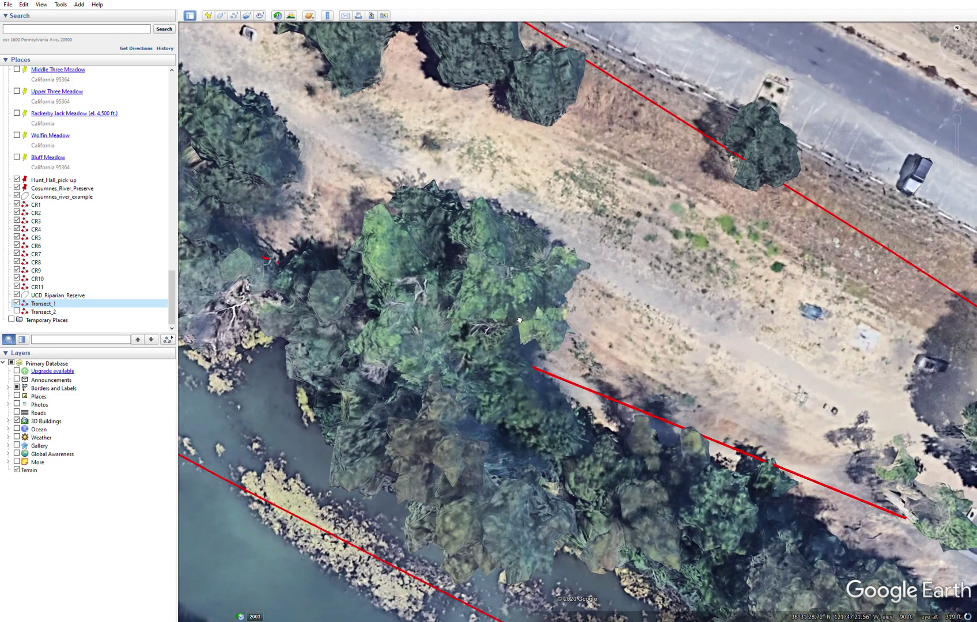
pyautogui.moveTo(516, 340); pyautogui.dragTo(526, 407)
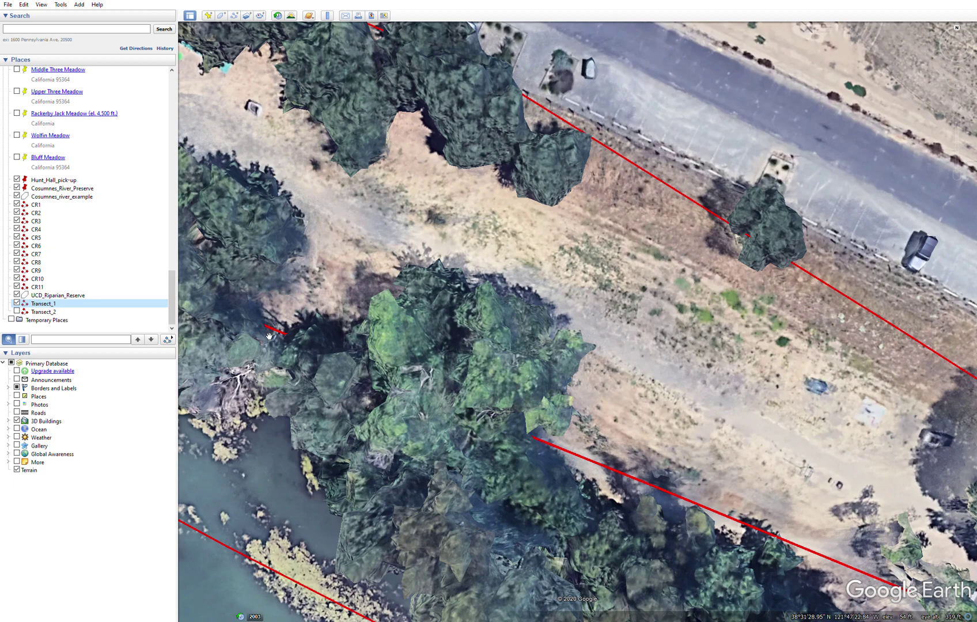
pyautogui.moveTo(731, 515); pyautogui.dragTo(661, 454)
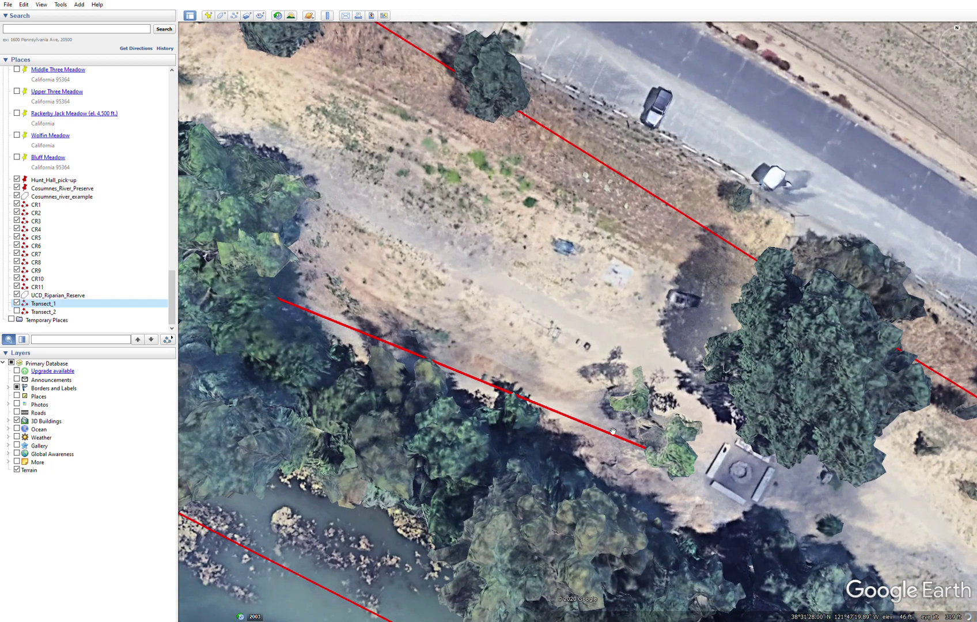
pyautogui.moveTo(472, 336); pyautogui.dragTo(563, 395)
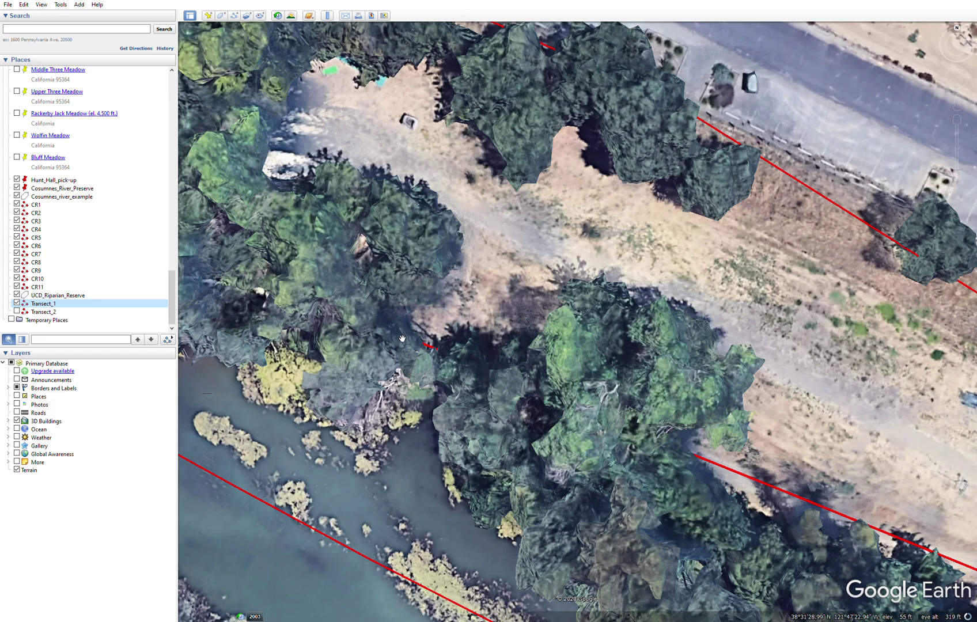
pyautogui.scroll(-3, 255, 305)
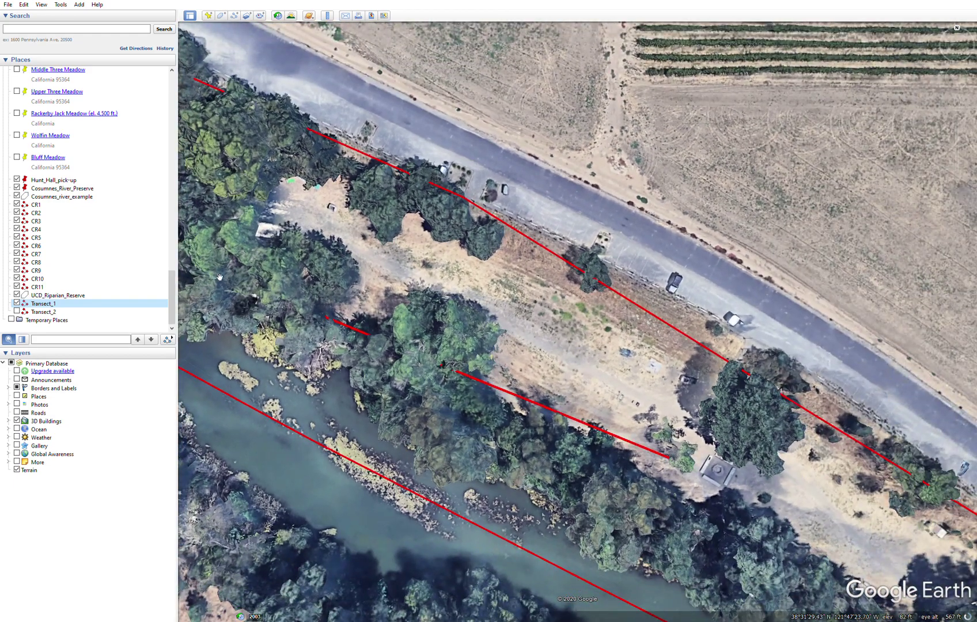
pyautogui.scroll(3, 671, 445)
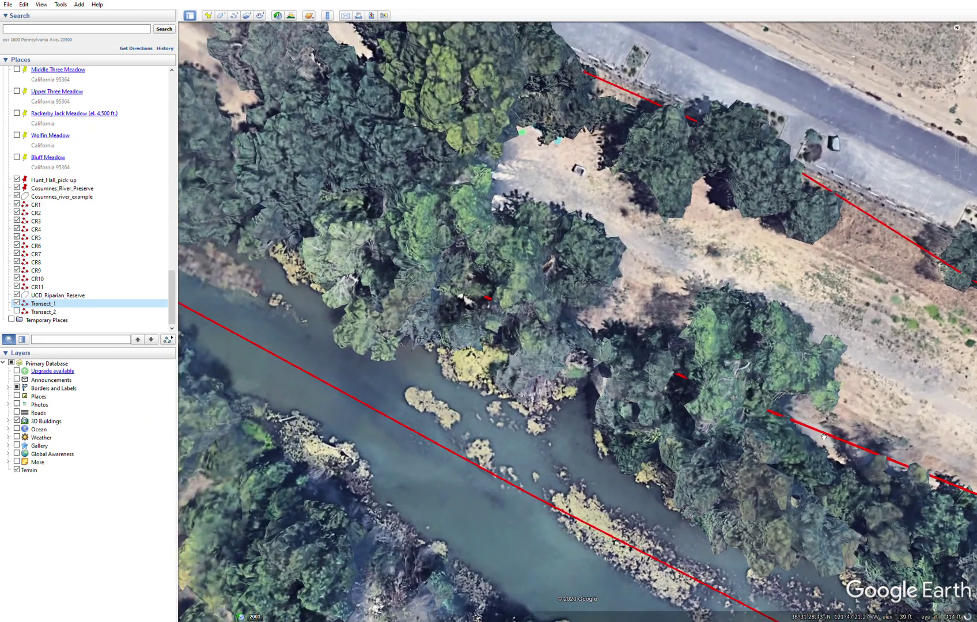
pyautogui.moveTo(824, 437); pyautogui.dragTo(598, 390)
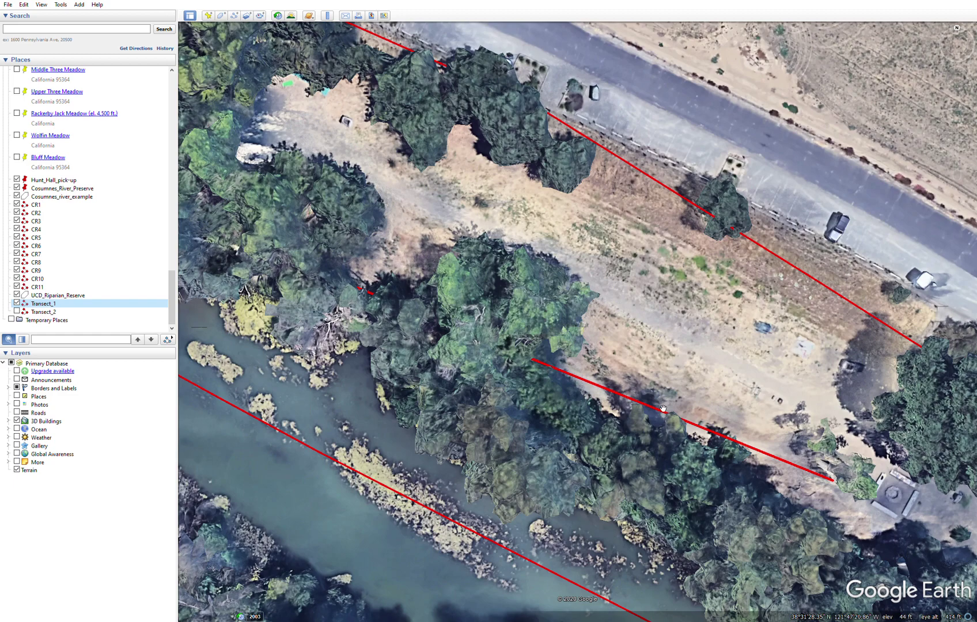
# Fly to Transect_2 and zoom in, then zoom back out to show both transects
pyautogui.doubleClick(18, 313)
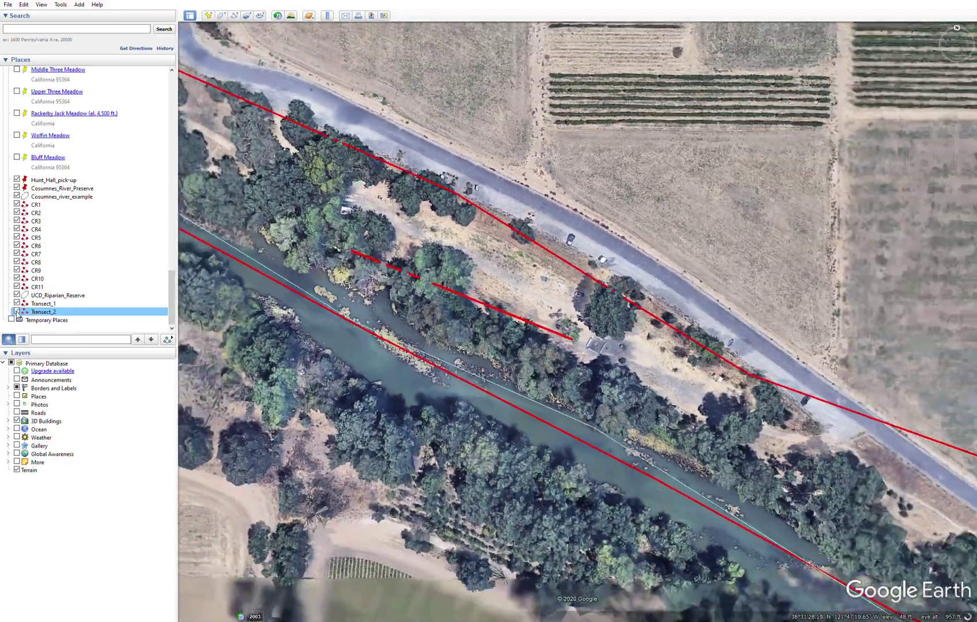
pyautogui.scroll(5, 809, 422)
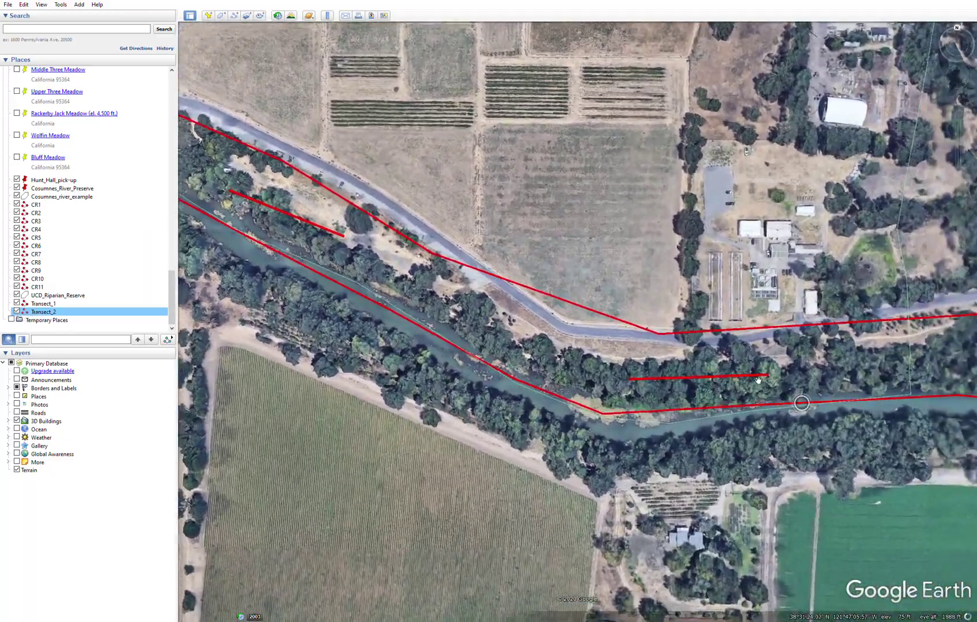
pyautogui.scroll(4, 727, 378)
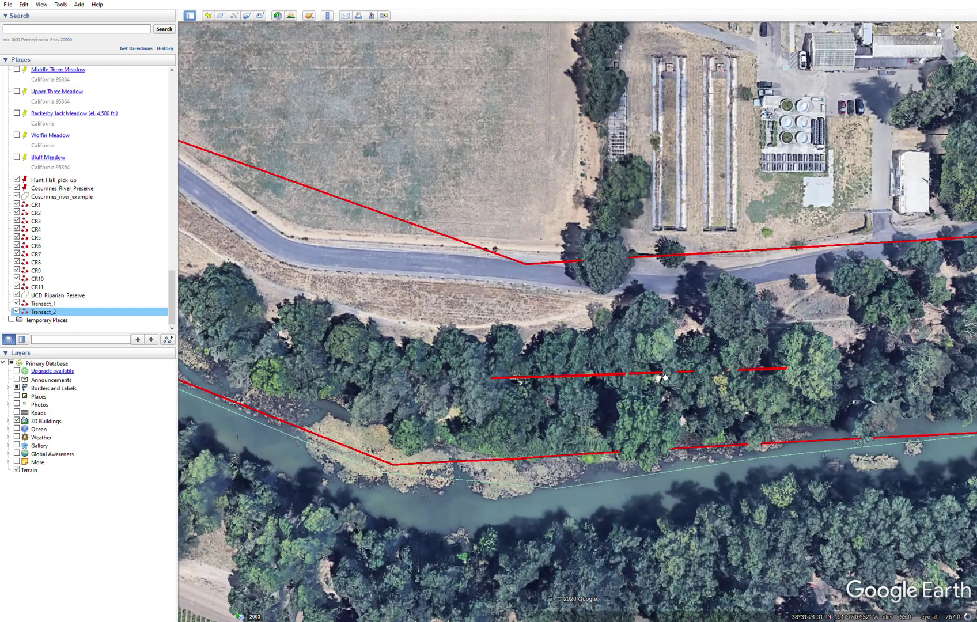
pyautogui.scroll(4, 630, 377)
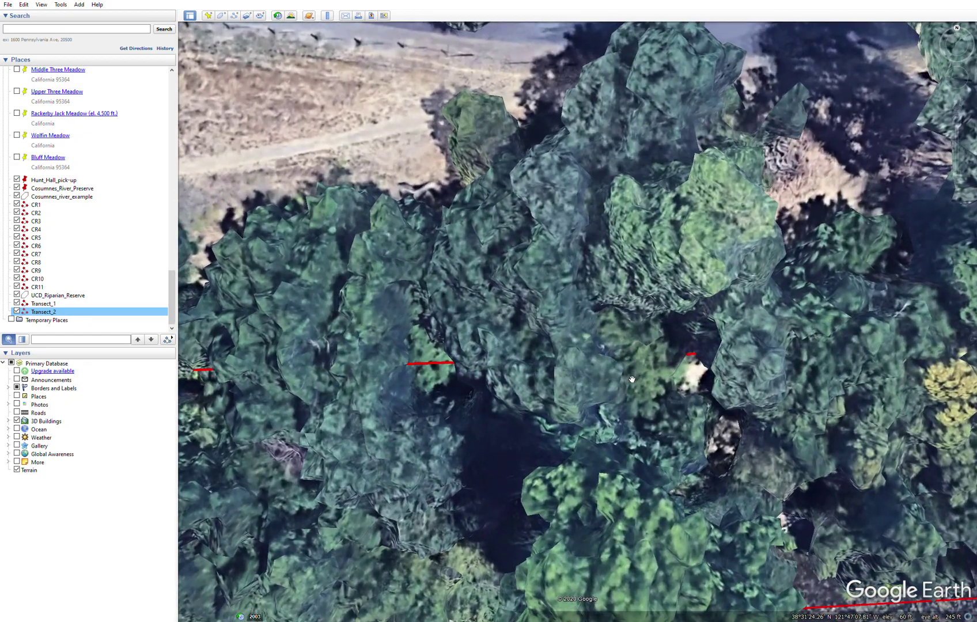
pyautogui.moveTo(547, 370); pyautogui.dragTo(562, 368)
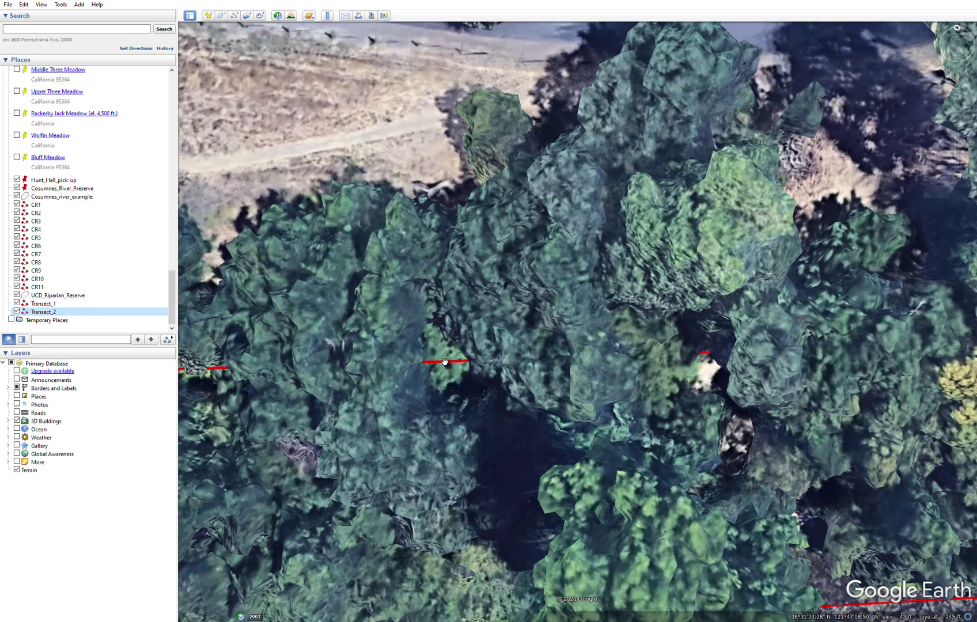
pyautogui.scroll(-2, 455, 393)
pyautogui.scroll(-3, 455, 393)
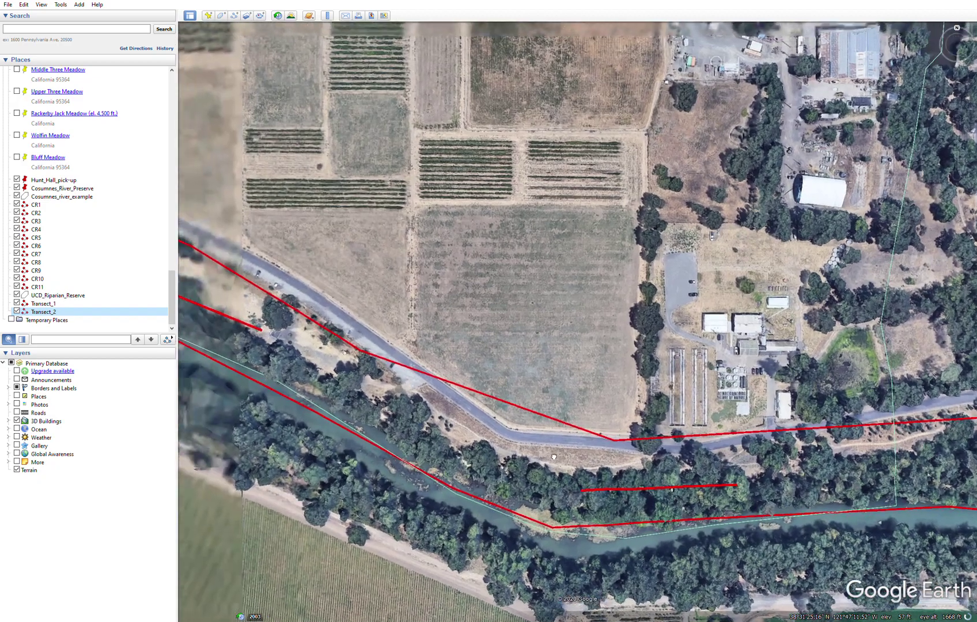
pyautogui.moveTo(553, 456); pyautogui.dragTo(695, 447)
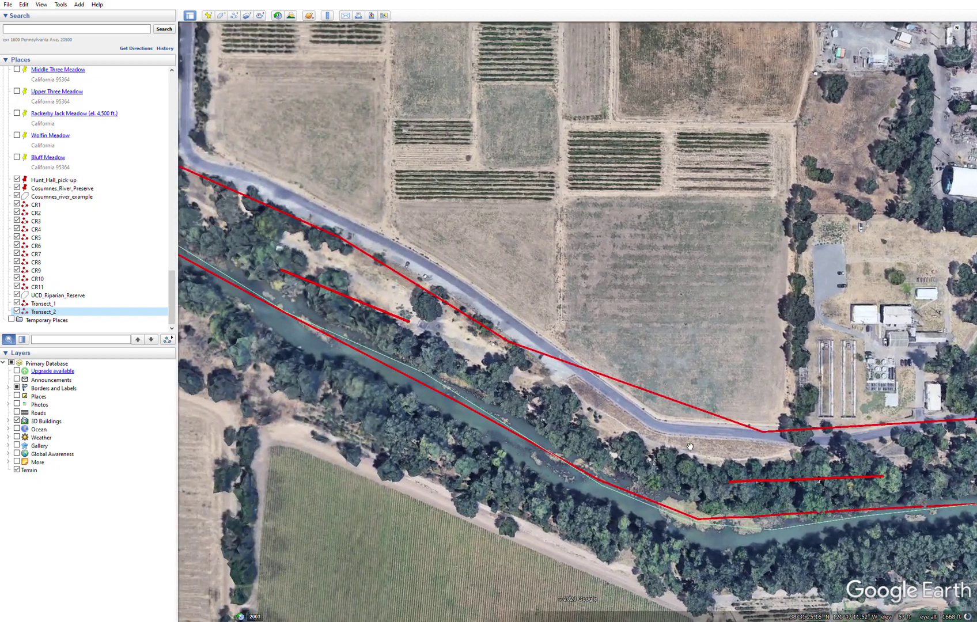